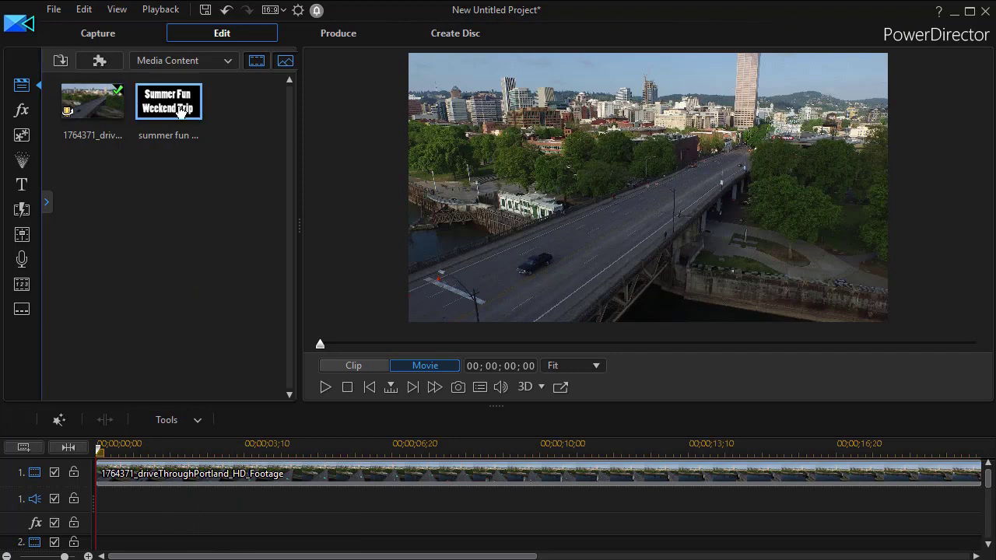
Place the 'summer fun white' title on track 2 and stretch it to about 20 seconds to span the Portland footage
{"action": "left_click_drag", "start_coordinate": [179, 111], "coordinate": [54, 528]}
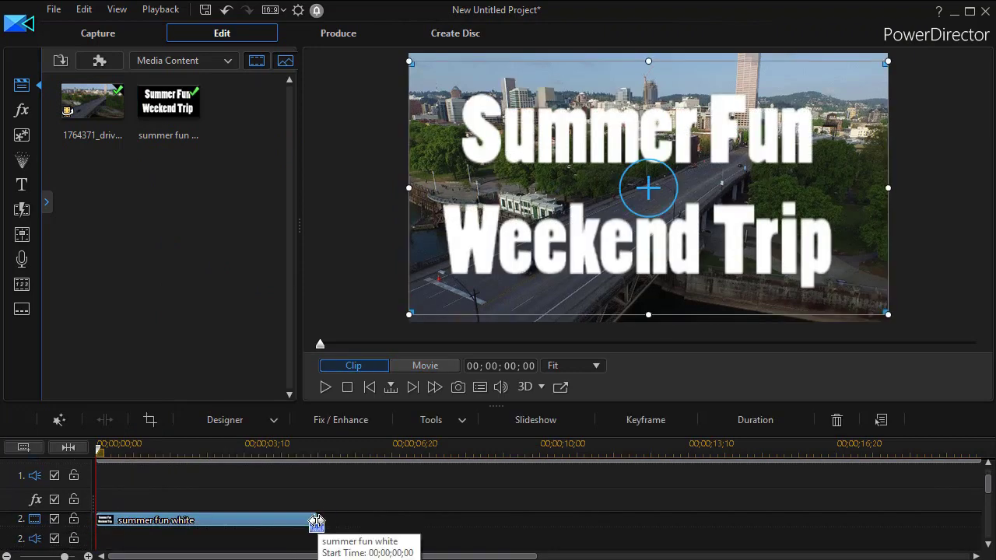
{"action": "left_click_drag", "start_coordinate": [315, 521], "coordinate": [794, 521]}
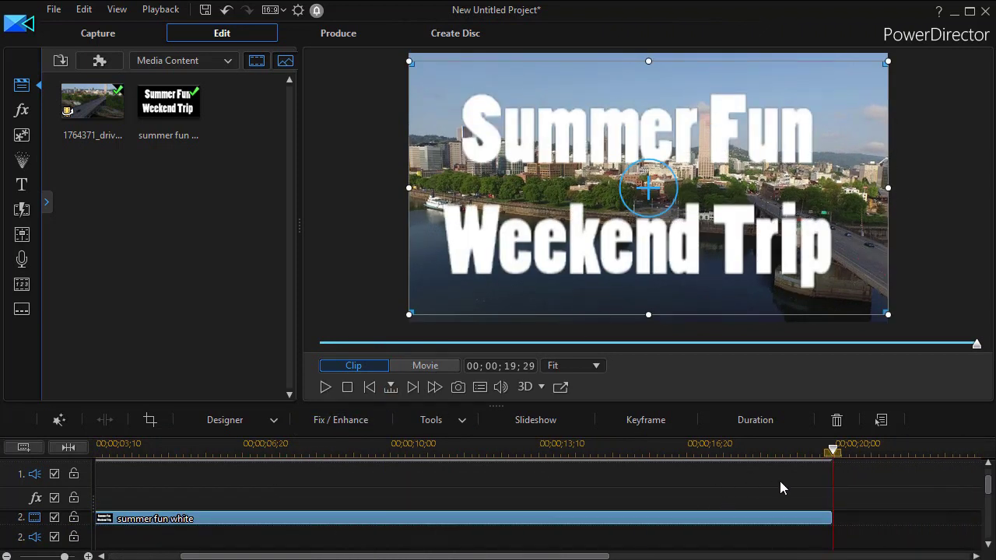
{"action": "left_click", "coordinate": [370, 389]}
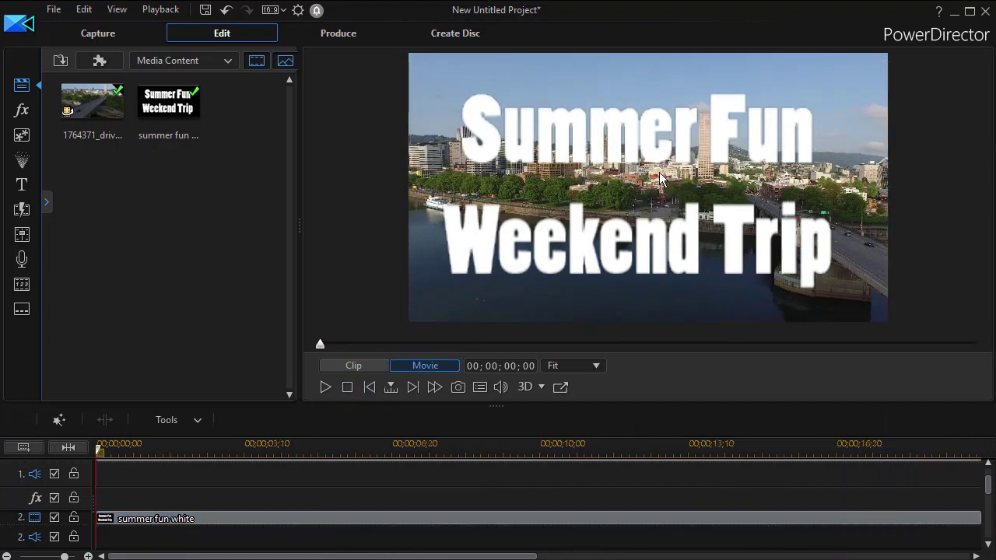
Shrink the title and position it in the lower-left corner of the aerial footage
{"action": "left_click", "coordinate": [234, 523]}
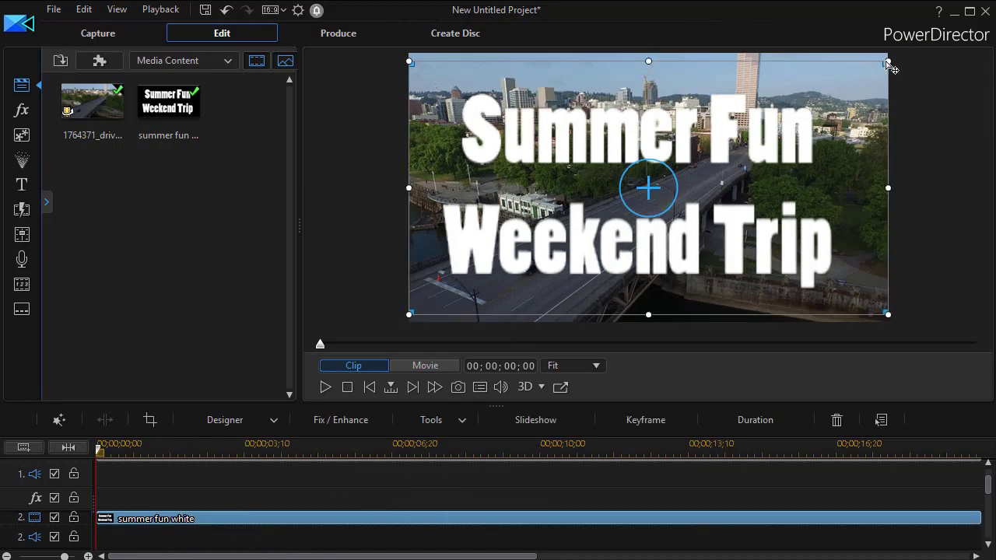
{"action": "left_click_drag", "start_coordinate": [883, 65], "coordinate": [569, 231]}
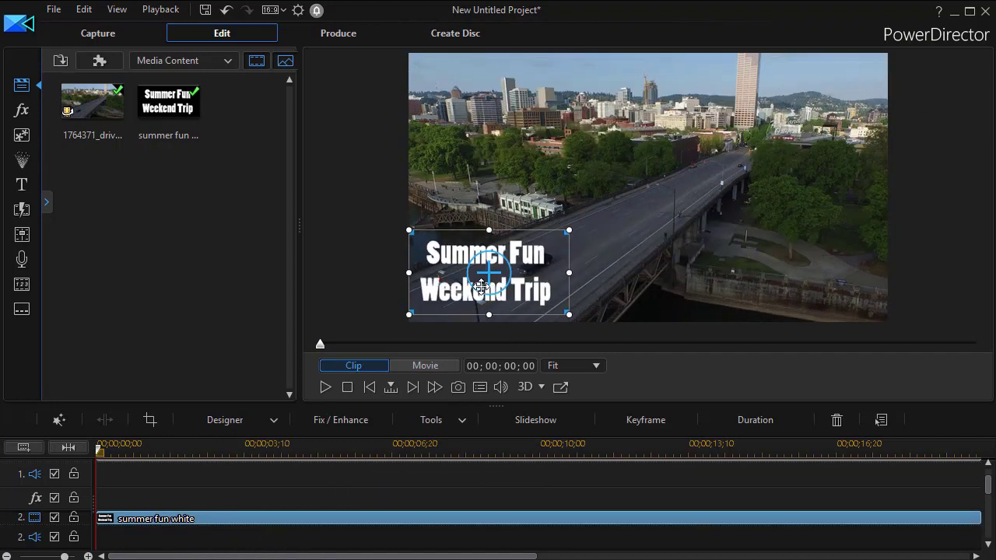
{"action": "left_click_drag", "start_coordinate": [489, 272], "coordinate": [498, 272]}
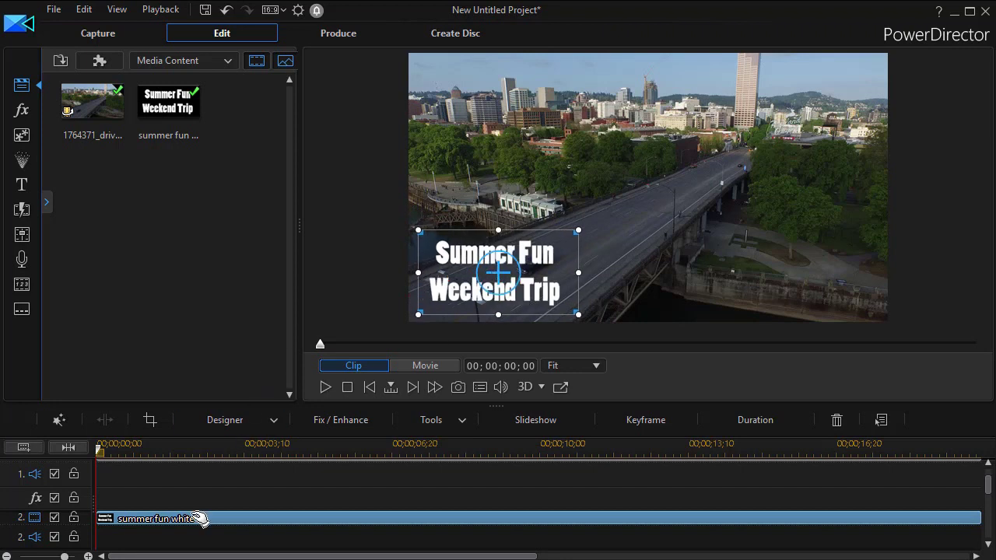
Open the title clip in PiP Designer and turn off Maintain aspect ratio
{"action": "double_click", "coordinate": [261, 528]}
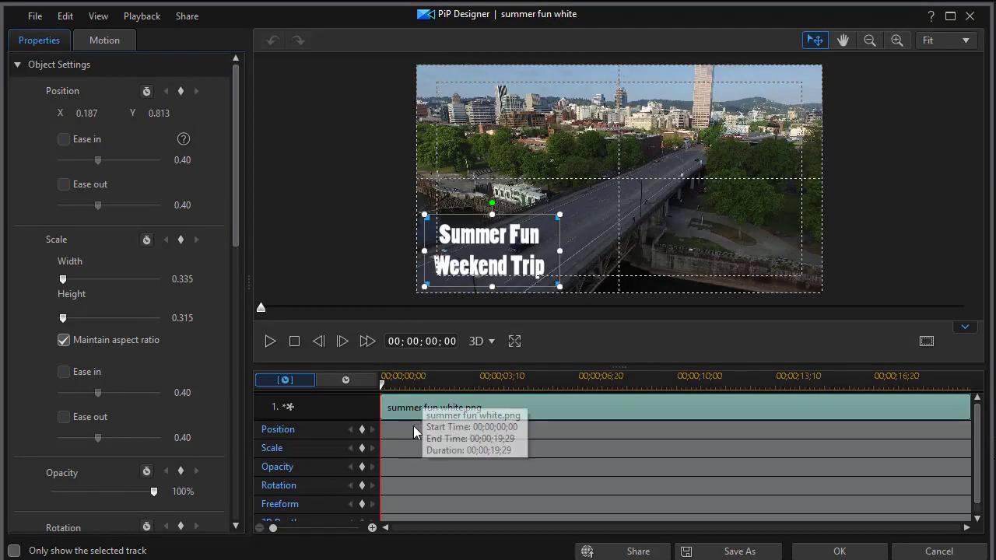
{"action": "scroll", "coordinate": [236, 358], "scroll_direction": "down", "scroll_amount": 5}
{"action": "left_click_drag", "start_coordinate": [238, 360], "coordinate": [235, 310]}
{"action": "scroll", "coordinate": [85, 214], "scroll_direction": "up", "scroll_amount": 1}
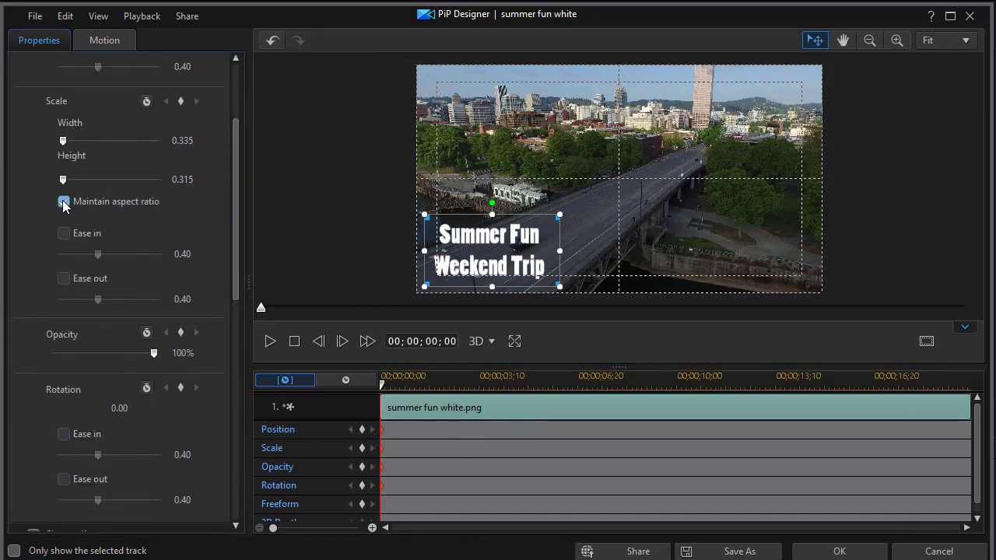
{"action": "left_click", "coordinate": [64, 203]}
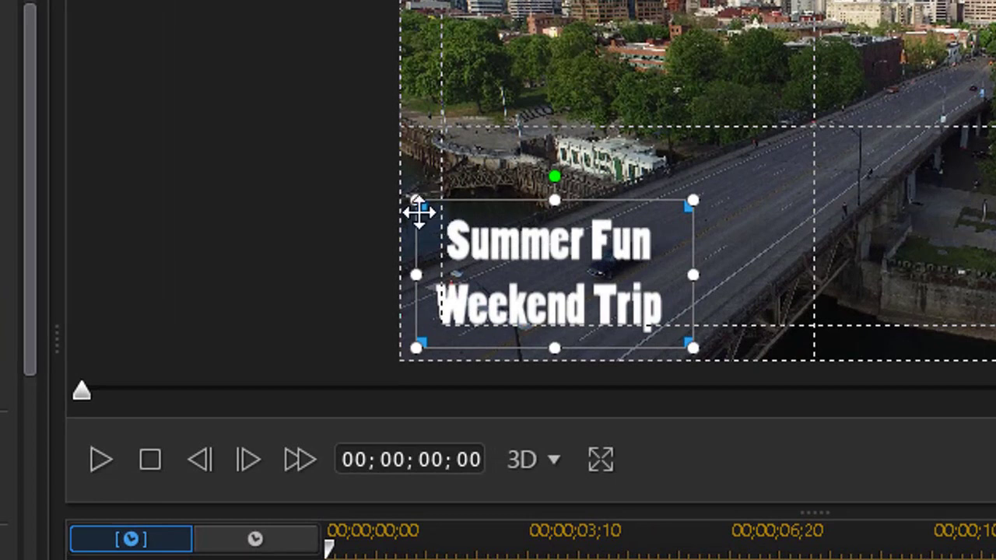
Skew the title's freeform corners into a flat road perspective and rotate it about 20° clockwise
{"action": "left_click_drag", "start_coordinate": [427, 217], "coordinate": [510, 296]}
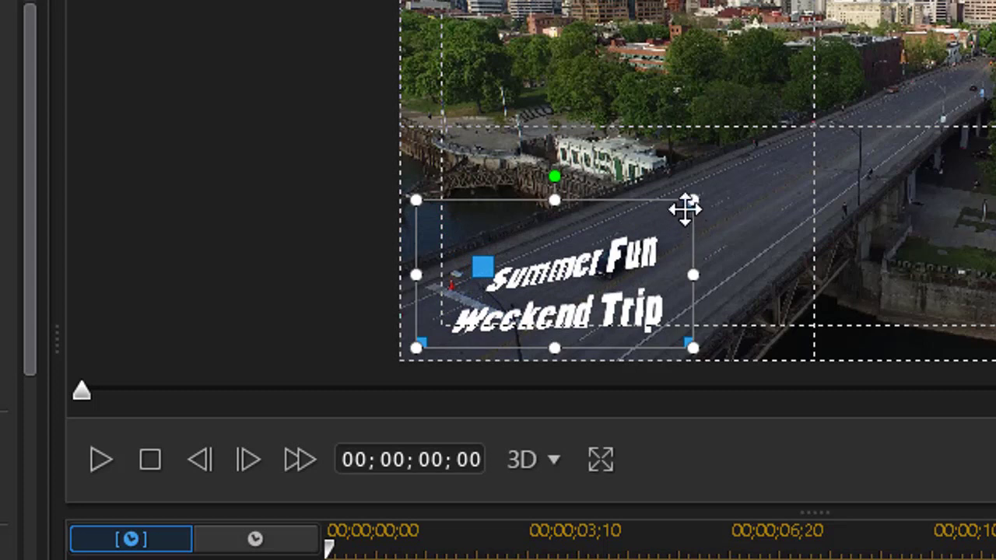
{"action": "left_click_drag", "start_coordinate": [691, 224], "coordinate": [708, 331]}
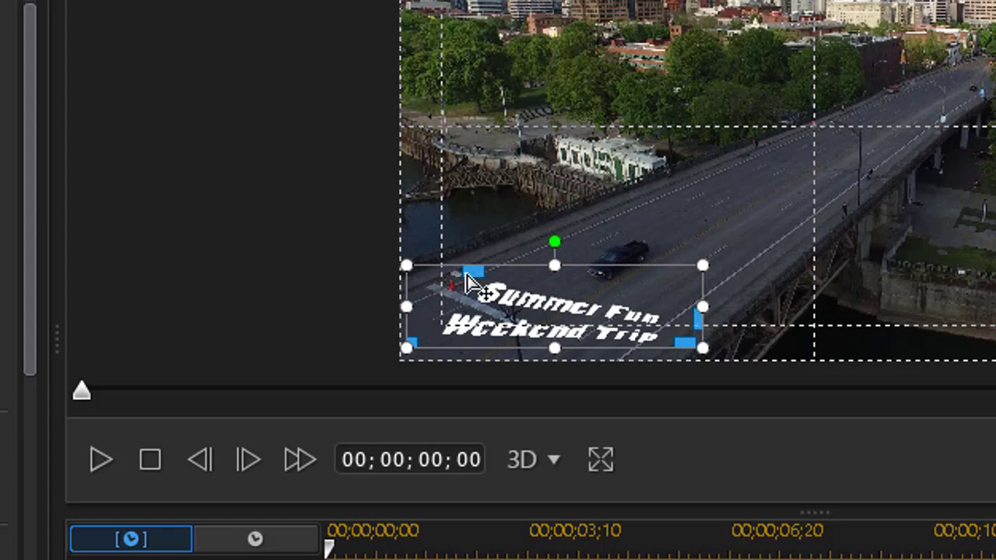
{"action": "left_click_drag", "start_coordinate": [469, 276], "coordinate": [451, 307]}
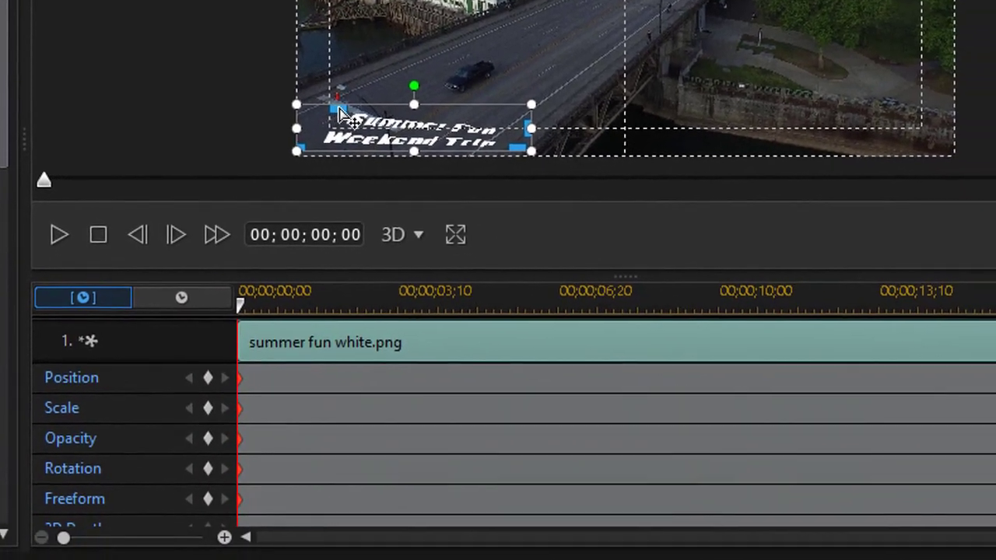
{"action": "left_click_drag", "start_coordinate": [644, 255], "coordinate": [627, 259]}
{"action": "left_click_drag", "start_coordinate": [515, 123], "coordinate": [478, 123]}
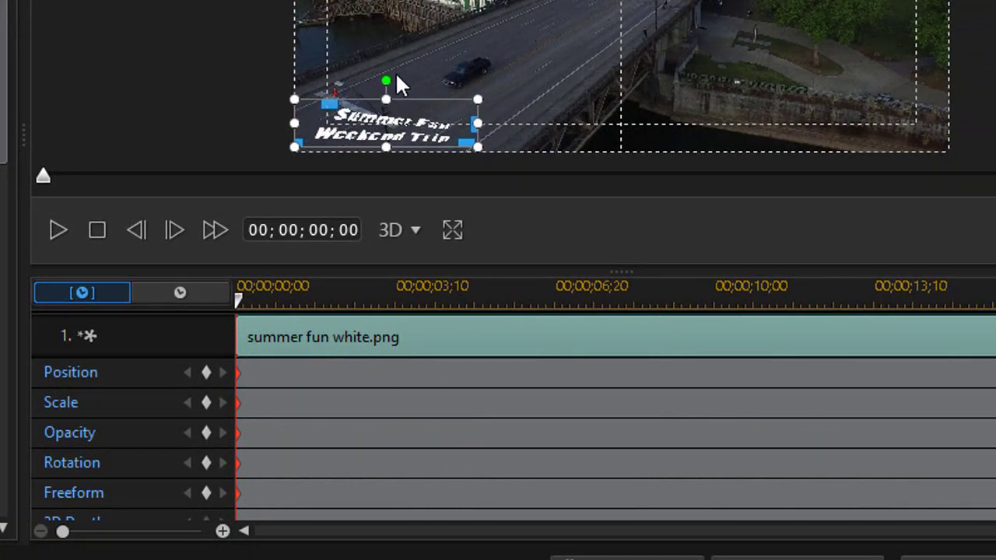
{"action": "left_click_drag", "start_coordinate": [389, 80], "coordinate": [399, 82]}
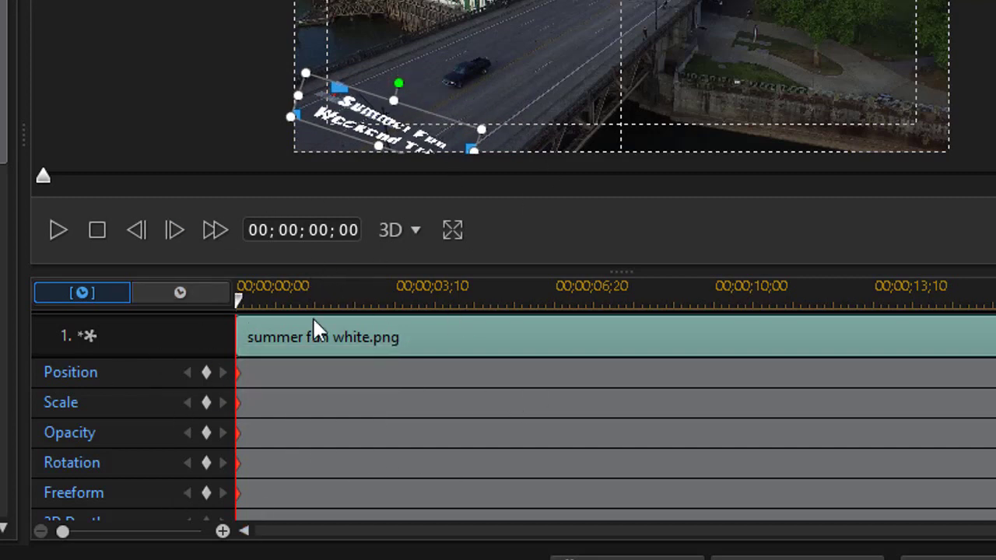
{"action": "left_click_drag", "start_coordinate": [241, 304], "coordinate": [811, 338]}
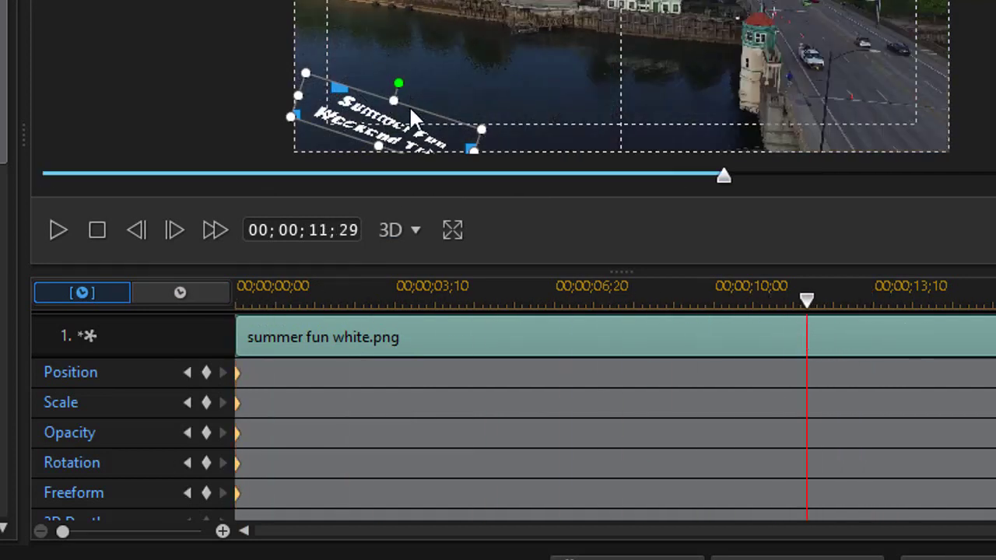
At 00;00;11;29, move the title up and right and squash it into a thin, flattened slant
{"action": "left_click_drag", "start_coordinate": [411, 106], "coordinate": [590, 70]}
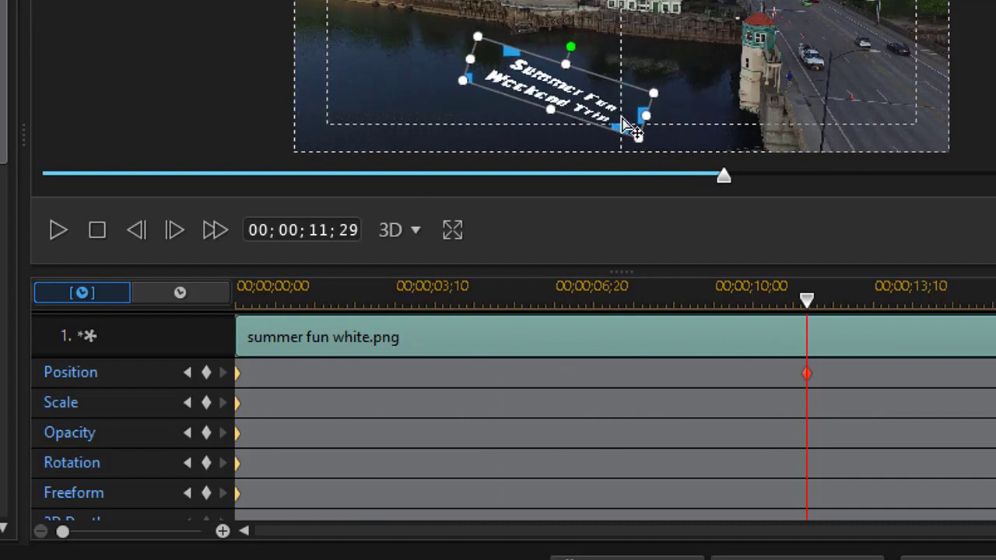
{"action": "left_click_drag", "start_coordinate": [625, 128], "coordinate": [585, 161]}
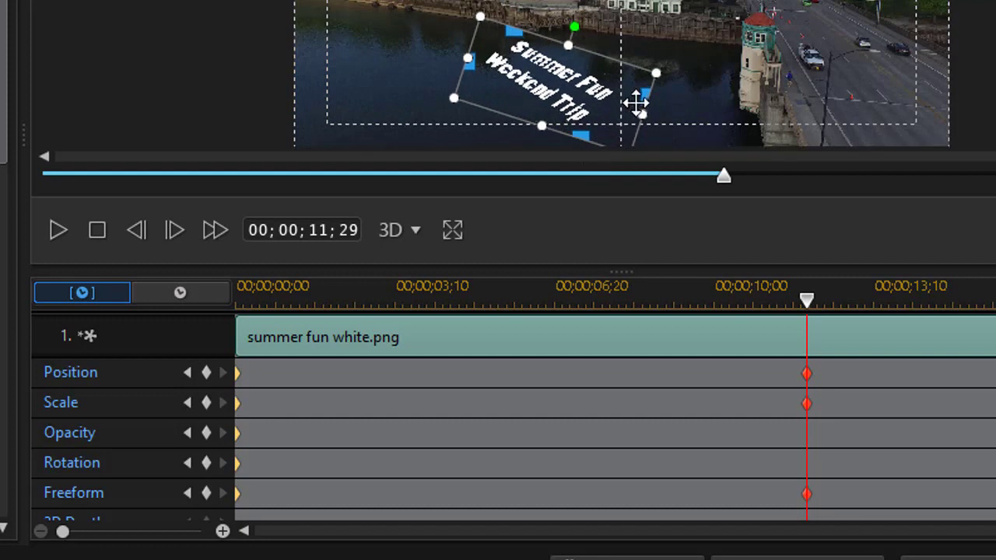
{"action": "left_click_drag", "start_coordinate": [651, 117], "coordinate": [659, 119]}
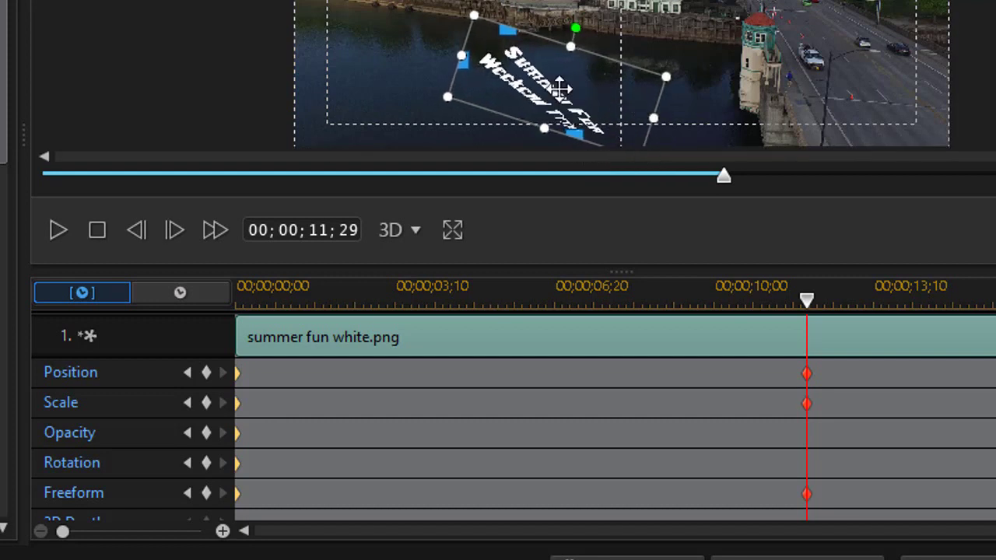
{"action": "left_click_drag", "start_coordinate": [514, 38], "coordinate": [449, 75]}
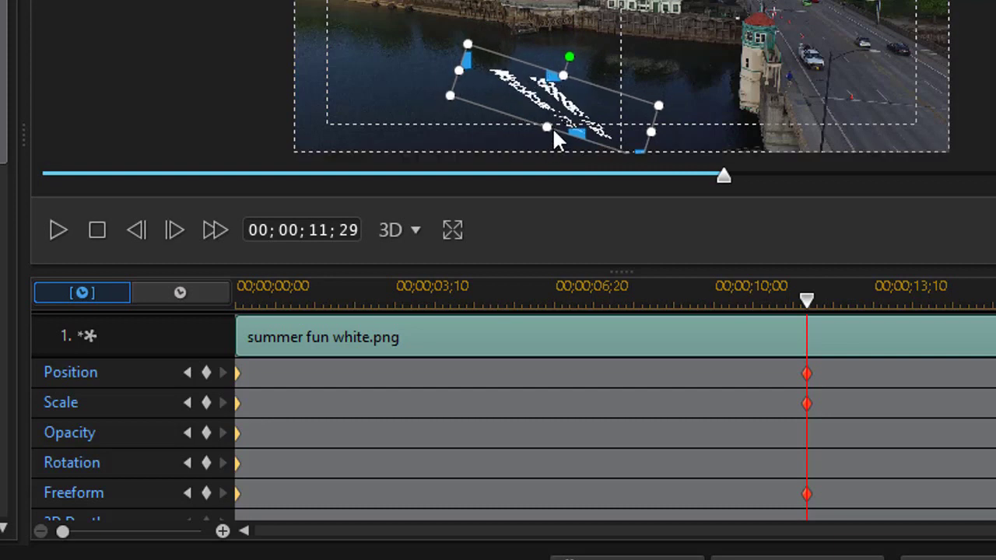
{"action": "left_click_drag", "start_coordinate": [576, 134], "coordinate": [519, 117]}
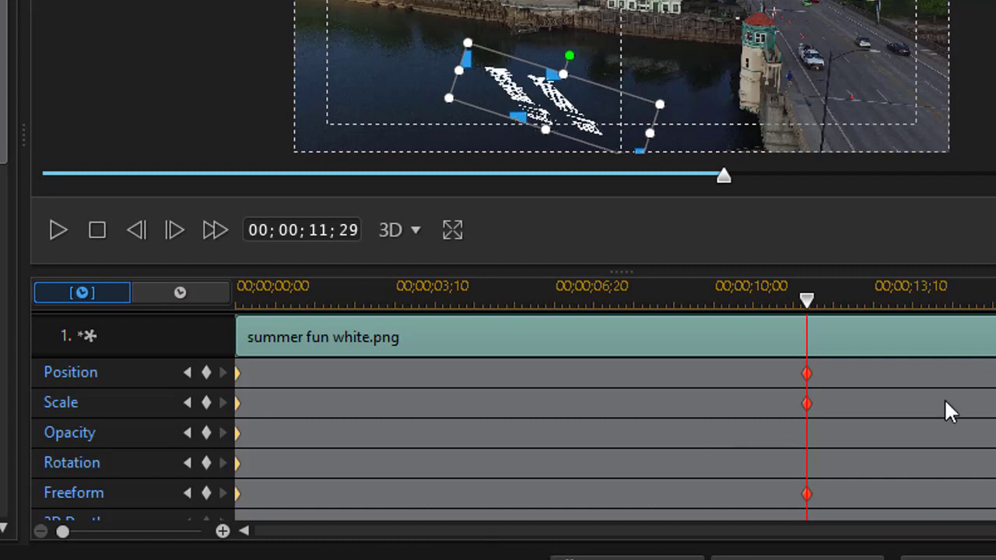
At the clip end (00;00;17;27), rotate the title further and skew its corners into a new tilted pose
{"action": "key", "text": "End"}
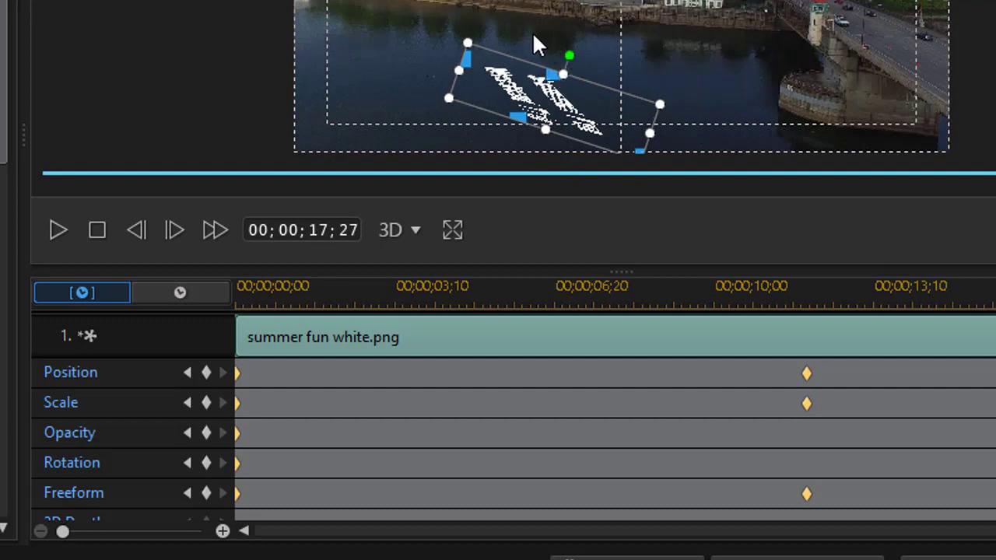
{"action": "left_click_drag", "start_coordinate": [570, 53], "coordinate": [446, 22]}
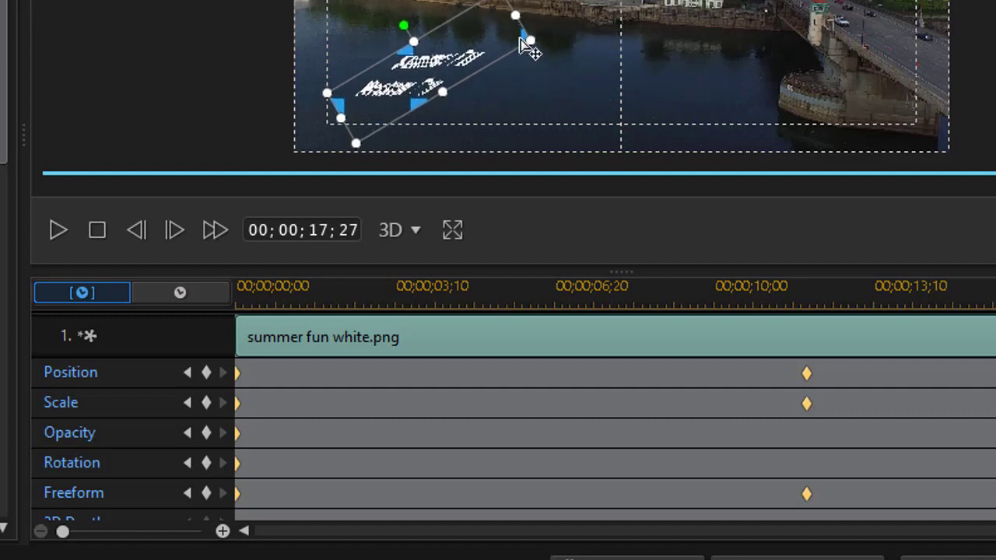
{"action": "left_click_drag", "start_coordinate": [529, 50], "coordinate": [495, 115]}
{"action": "left_click_drag", "start_coordinate": [418, 26], "coordinate": [436, 25]}
{"action": "mouse_move", "coordinate": [355, 72]}
{"action": "left_mouse_down"}
{"action": "mouse_move", "coordinate": [370, 51]}
{"action": "mouse_move", "coordinate": [377, 62]}
{"action": "mouse_move", "coordinate": [352, 72]}
{"action": "left_mouse_up"}
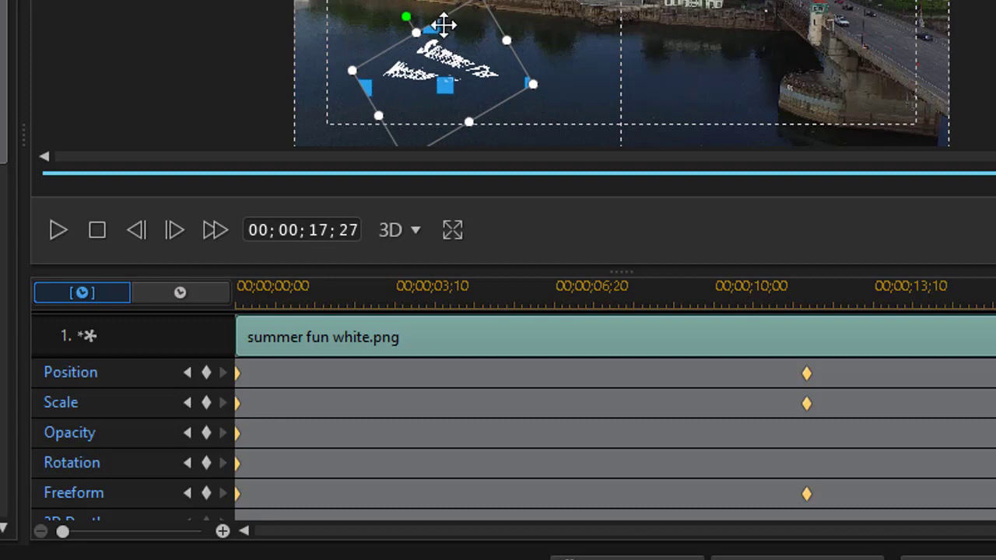
{"action": "left_click_drag", "start_coordinate": [444, 27], "coordinate": [446, 33]}
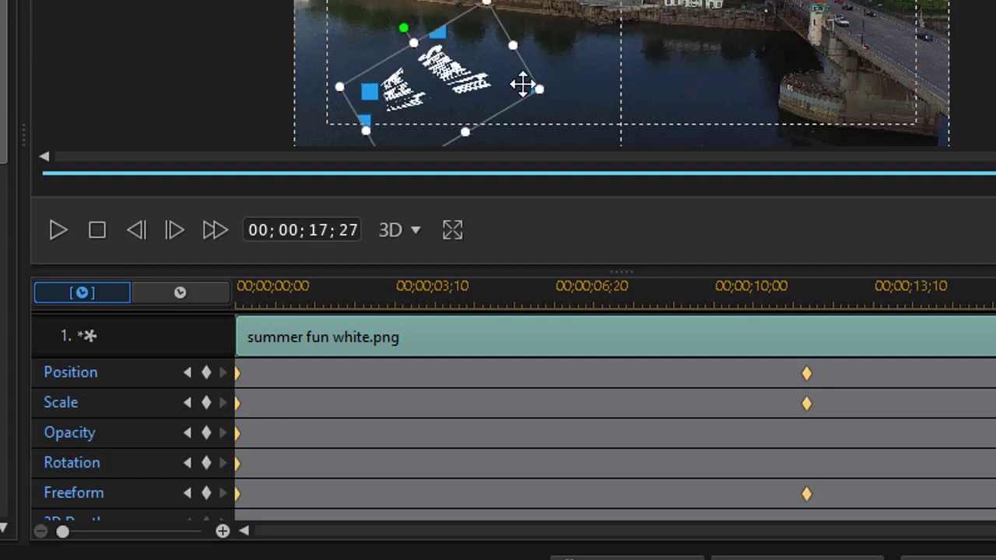
{"action": "left_click_drag", "start_coordinate": [537, 94], "coordinate": [473, 130]}
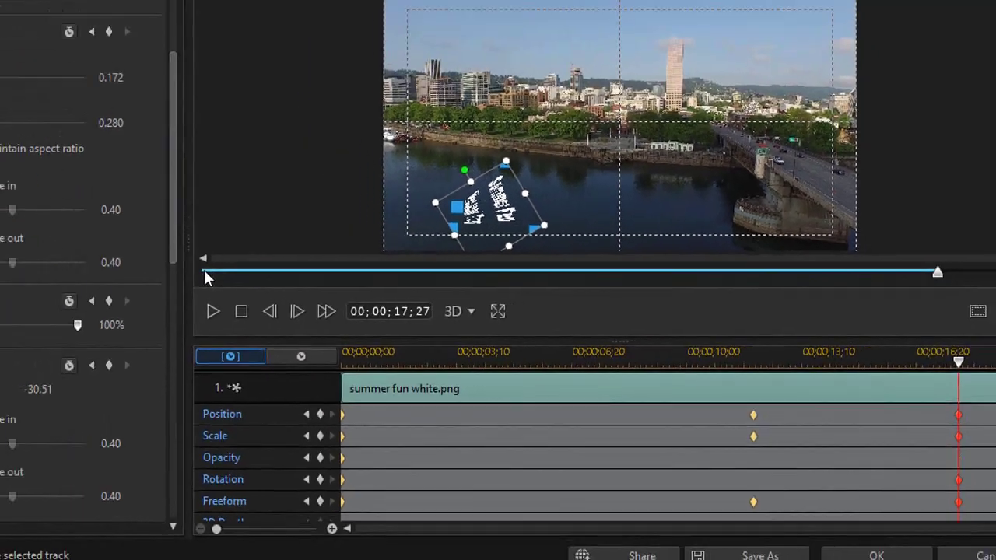
{"action": "left_click", "coordinate": [52, 231]}
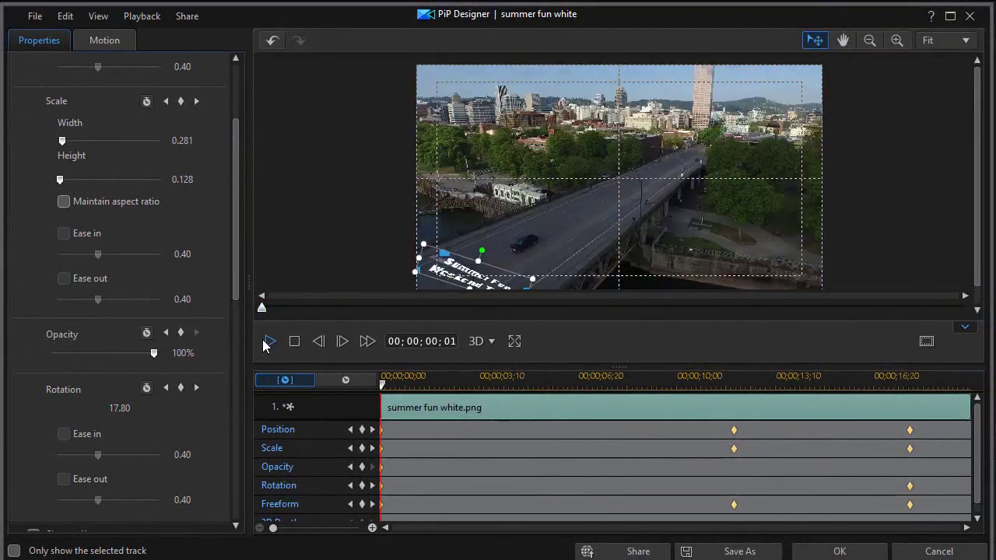
{"action": "left_click", "coordinate": [269, 341]}
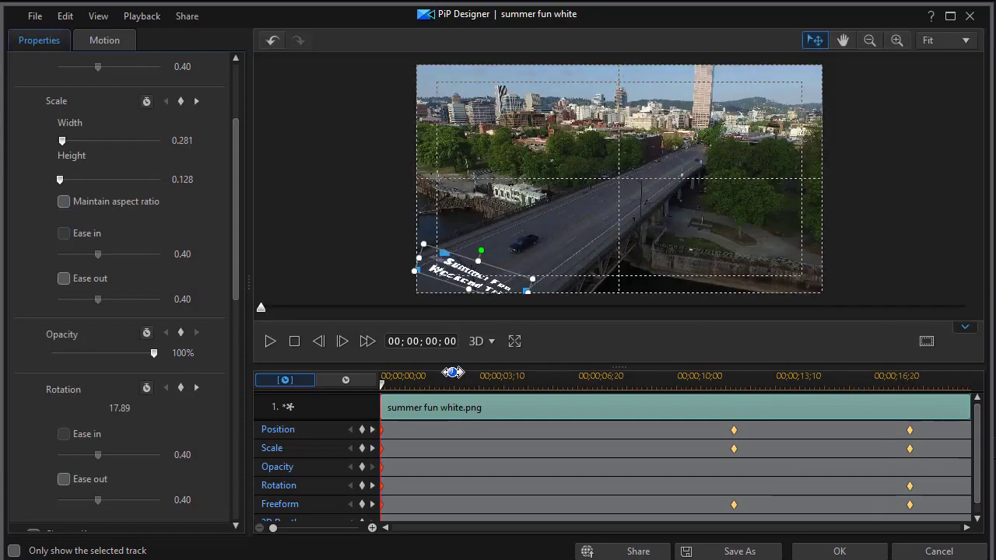
{"action": "left_click", "coordinate": [547, 380]}
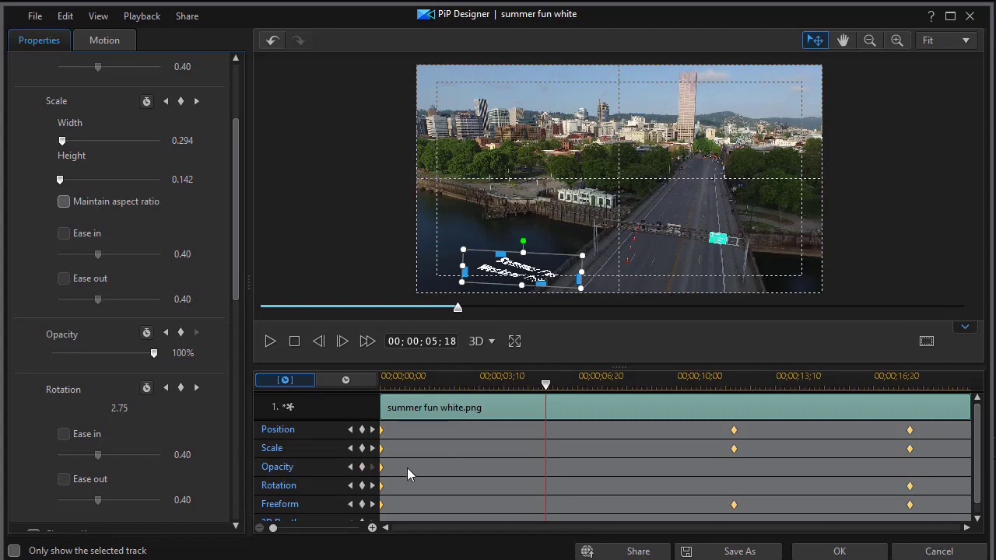
Apply the title's keyframed motion and expand the timeline to show the clip's opacity line
{"action": "left_click", "coordinate": [839, 551]}
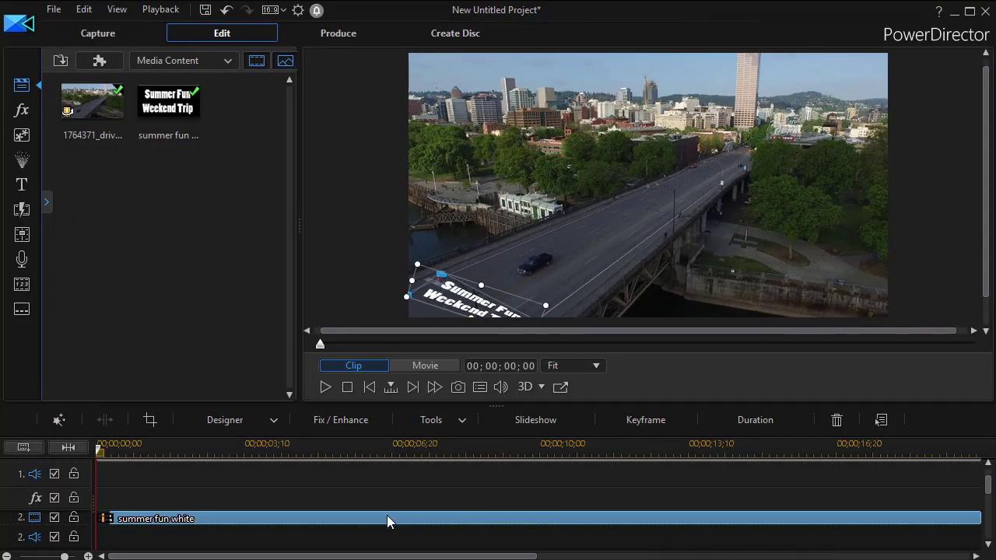
{"action": "scroll", "coordinate": [81, 510], "scroll_direction": "down", "scroll_amount": 5}
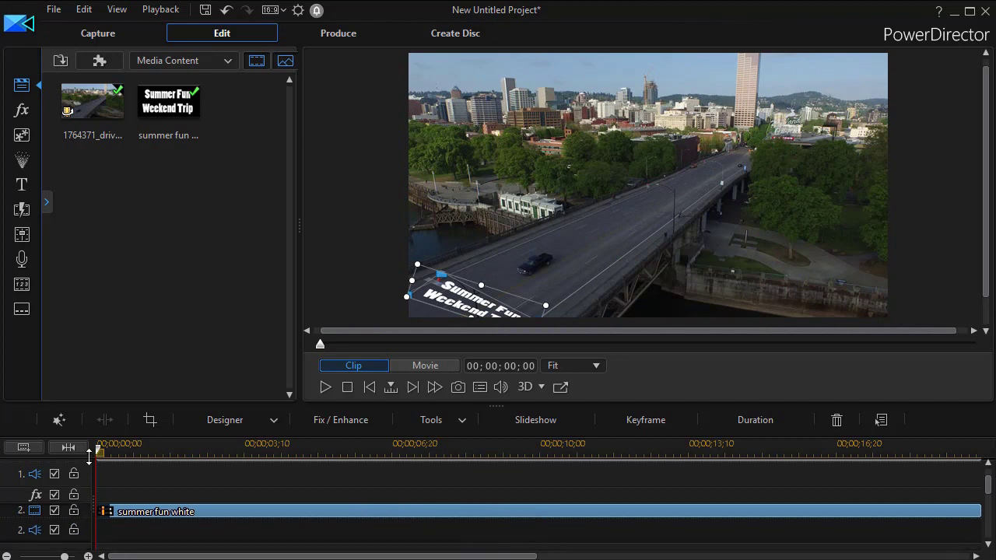
{"action": "left_click_drag", "start_coordinate": [987, 511], "coordinate": [986, 492]}
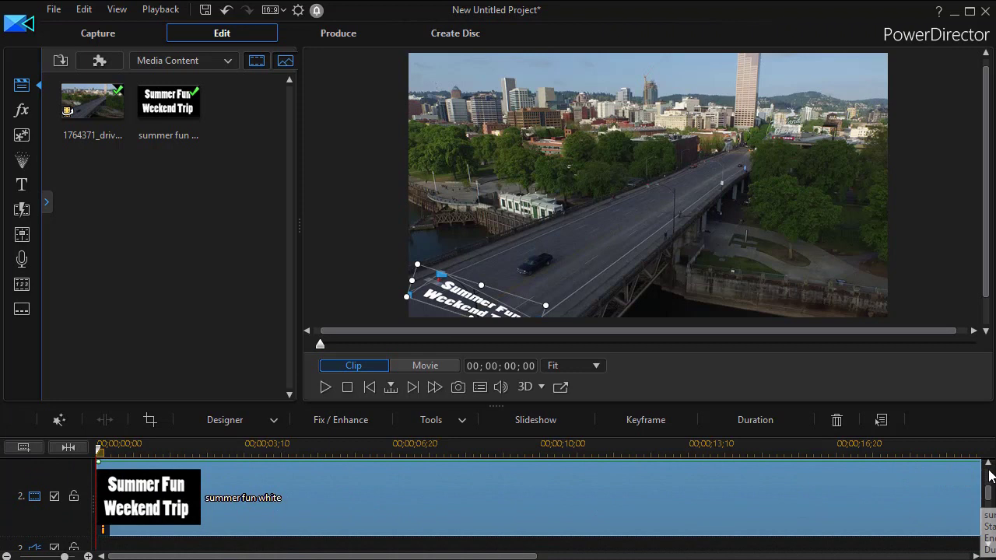
{"action": "left_click_drag", "start_coordinate": [990, 495], "coordinate": [990, 453]}
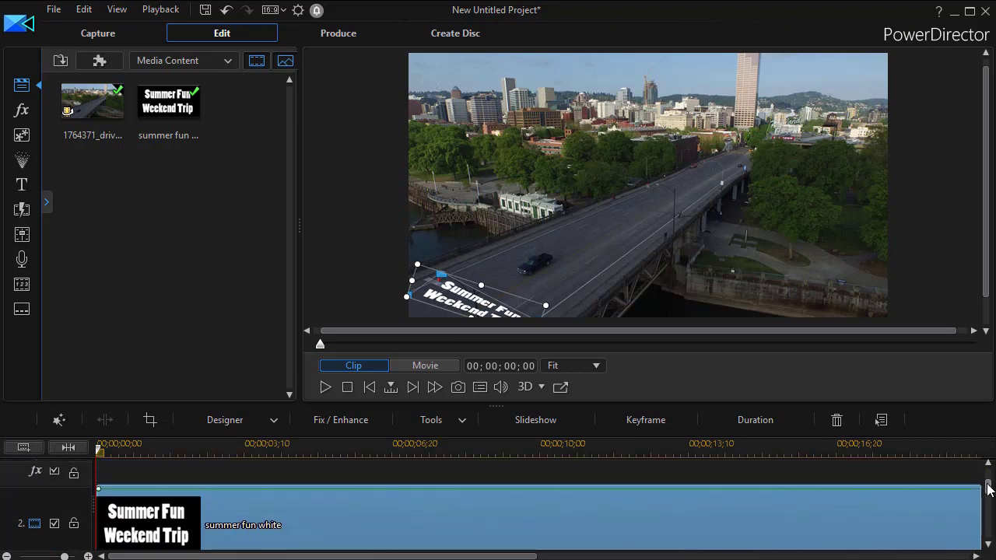
Add opacity keyframes and dip the title's opacity to about 18 twice early in the clip
{"action": "left_click", "coordinate": [291, 483]}
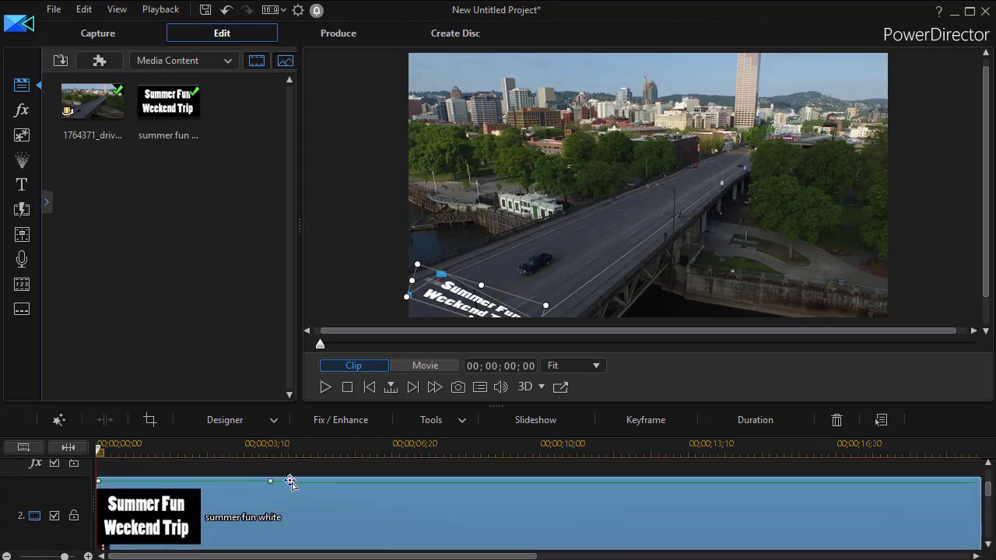
{"action": "left_click_drag", "start_coordinate": [291, 487], "coordinate": [286, 541]}
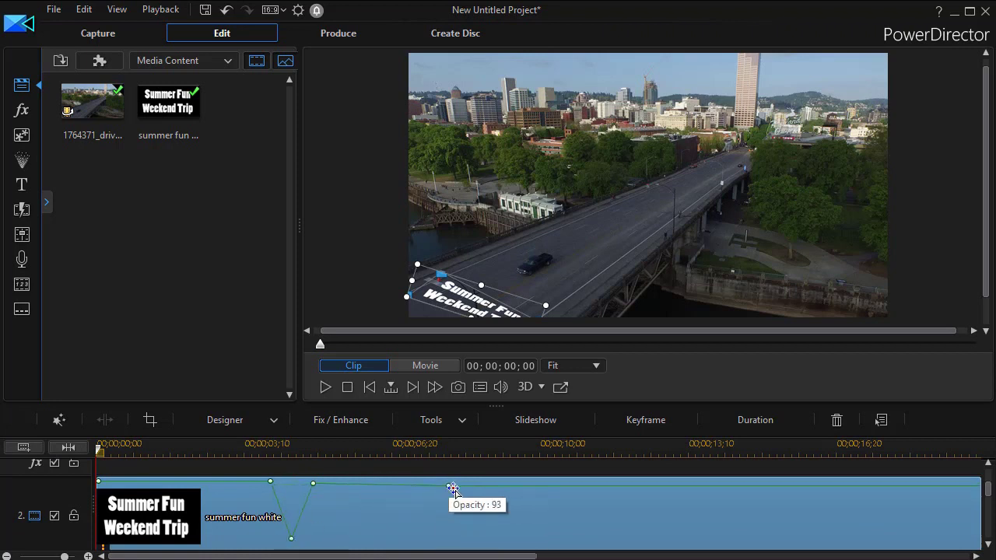
{"action": "left_click", "coordinate": [486, 487]}
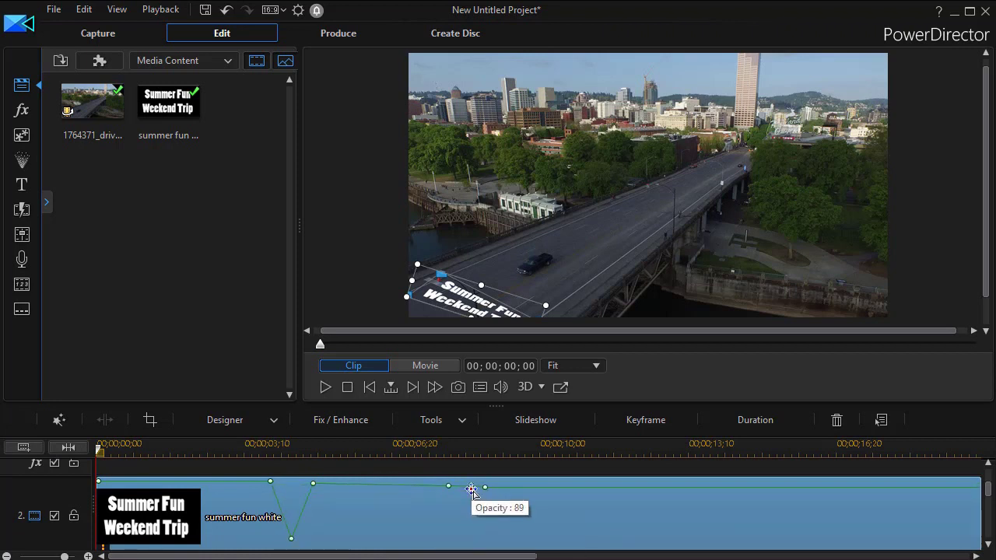
{"action": "left_click", "coordinate": [472, 487]}
{"action": "left_click_drag", "start_coordinate": [473, 489], "coordinate": [478, 551]}
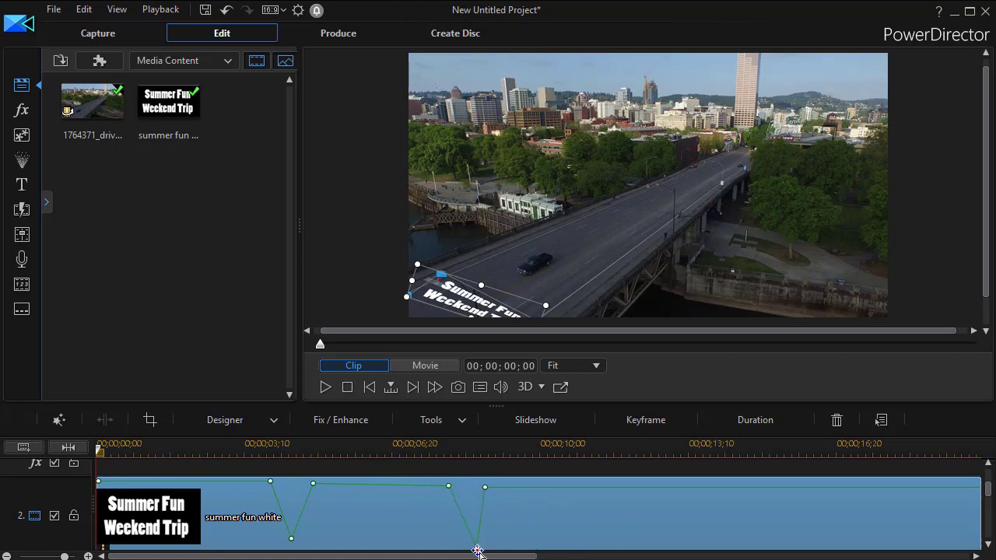
{"action": "left_click", "coordinate": [326, 387]}
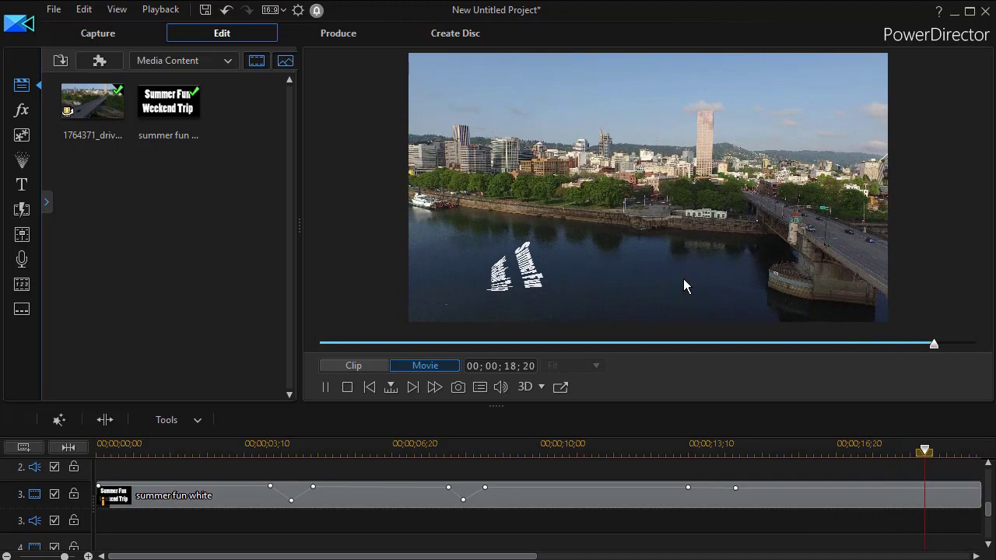
{"action": "left_click", "coordinate": [348, 387]}
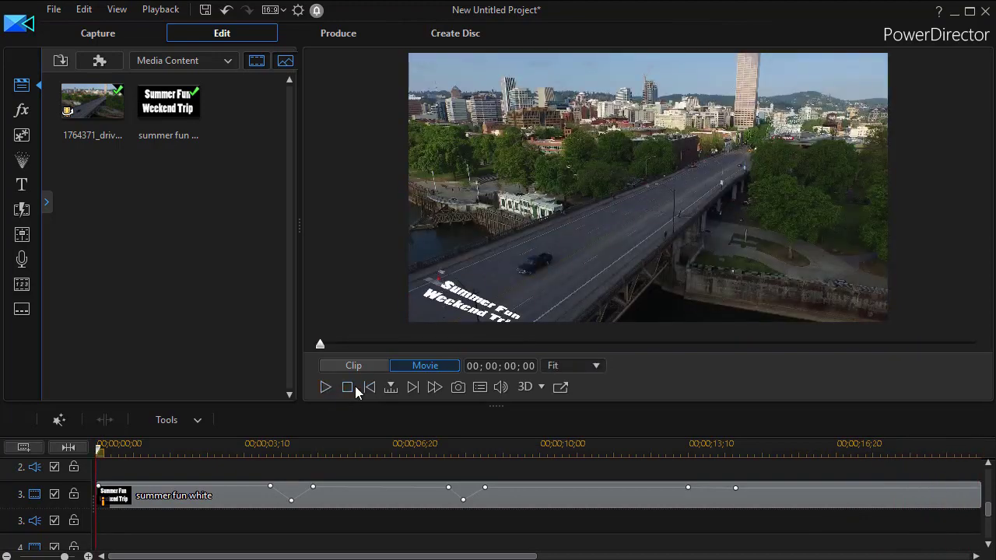